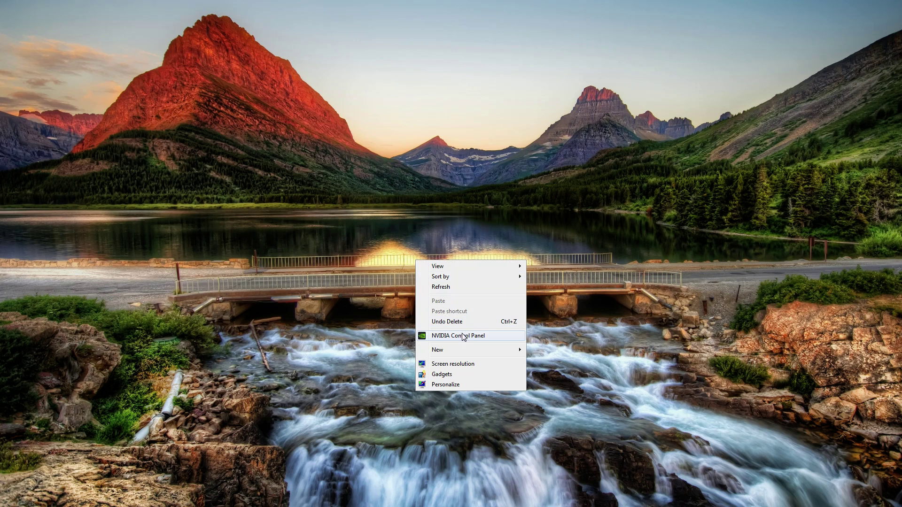
Launch NVIDIA Control Panel from the desktop context menu, landing on Display > Change resolution.
click(462, 334)
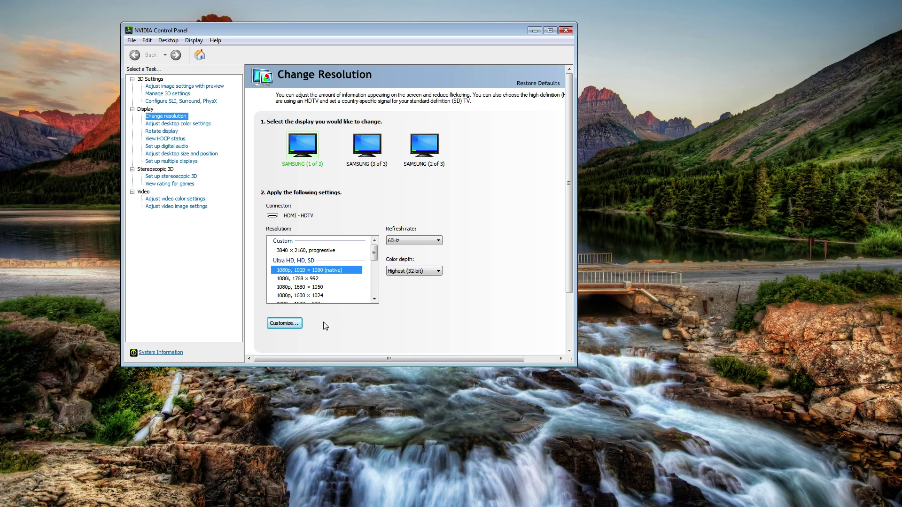
Delete the 3840 x 2160 entry from the Customize list and close the dialog with OK.
click(299, 327)
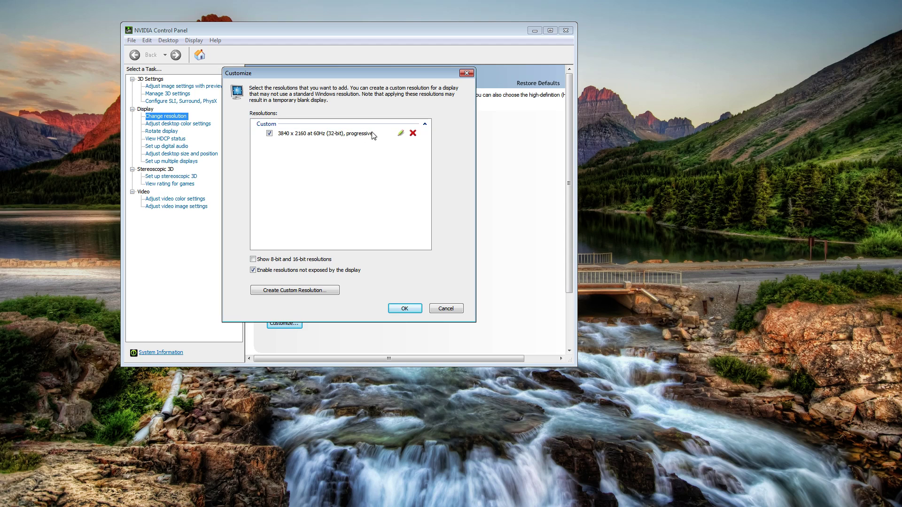
click(414, 134)
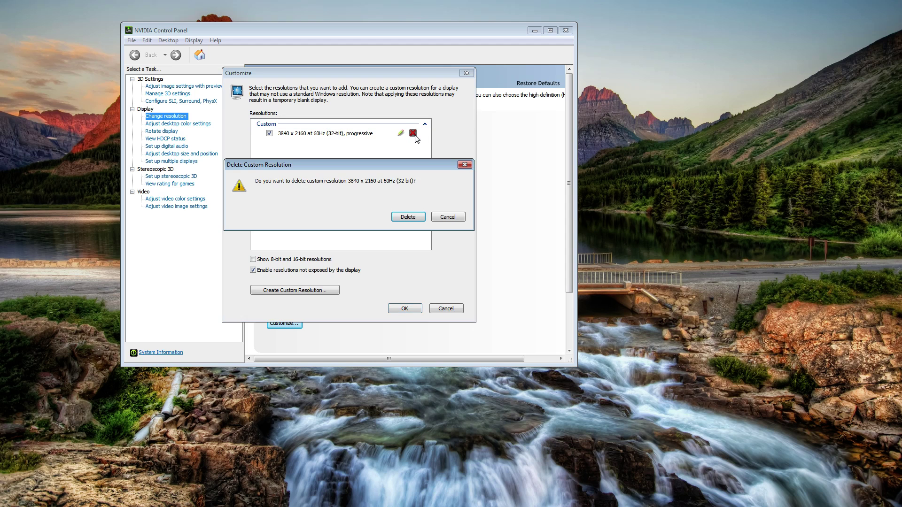
click(407, 217)
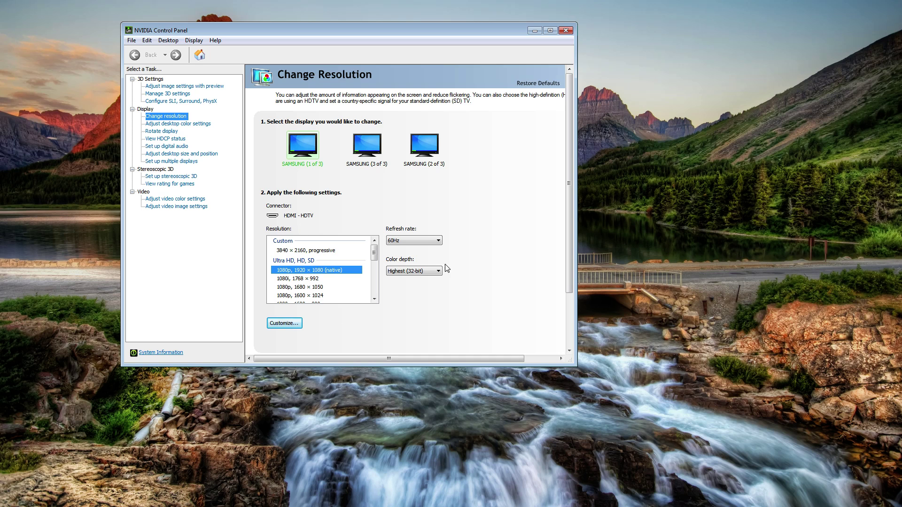
click(397, 309)
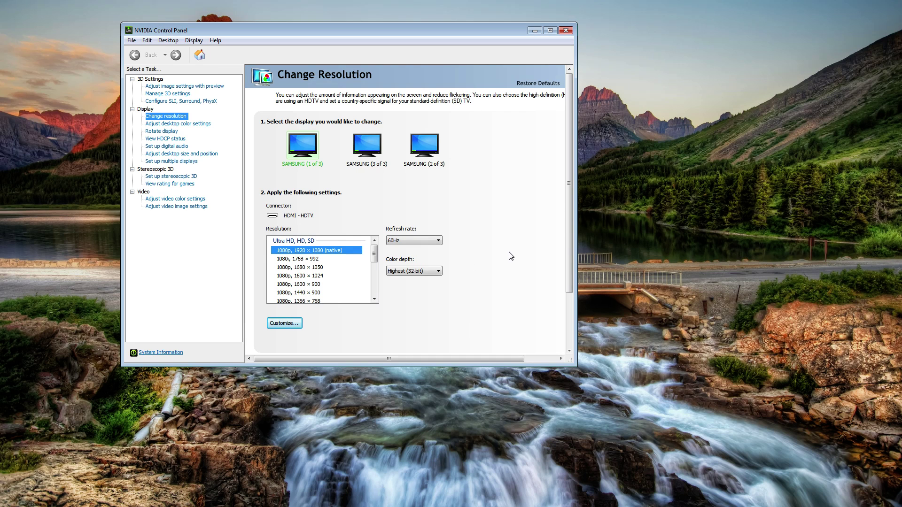
In Customize, begin a new custom resolution, prefilled with 1920 x 1080 at 60 Hz.
click(280, 323)
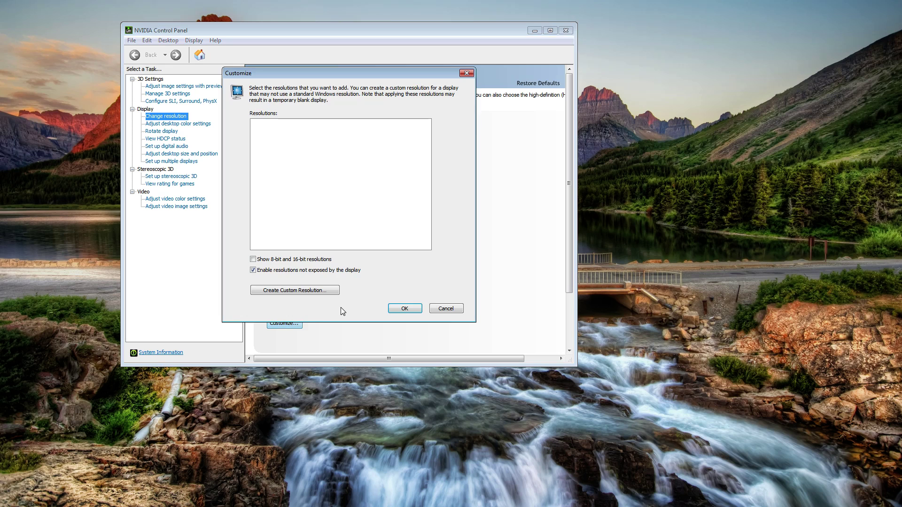
click(306, 290)
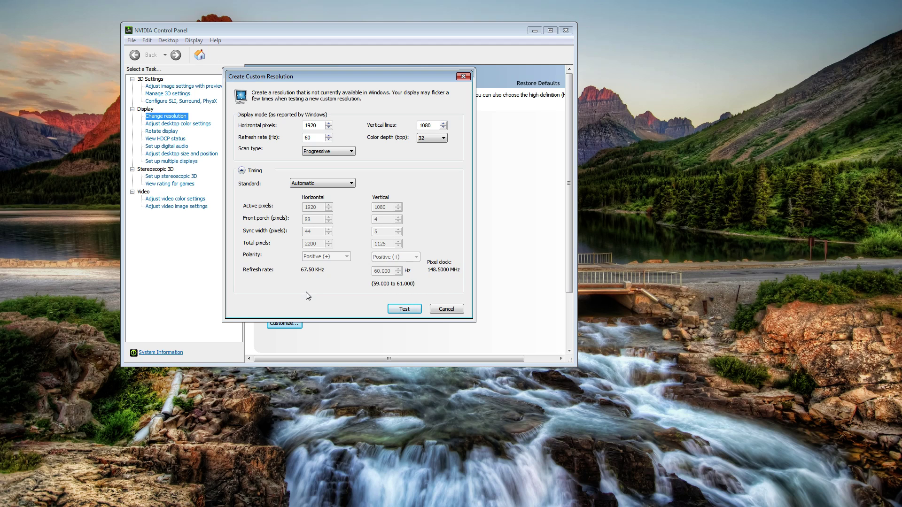
Switch the Timing Standard to Manual so the resolution fields become editable.
click(331, 183)
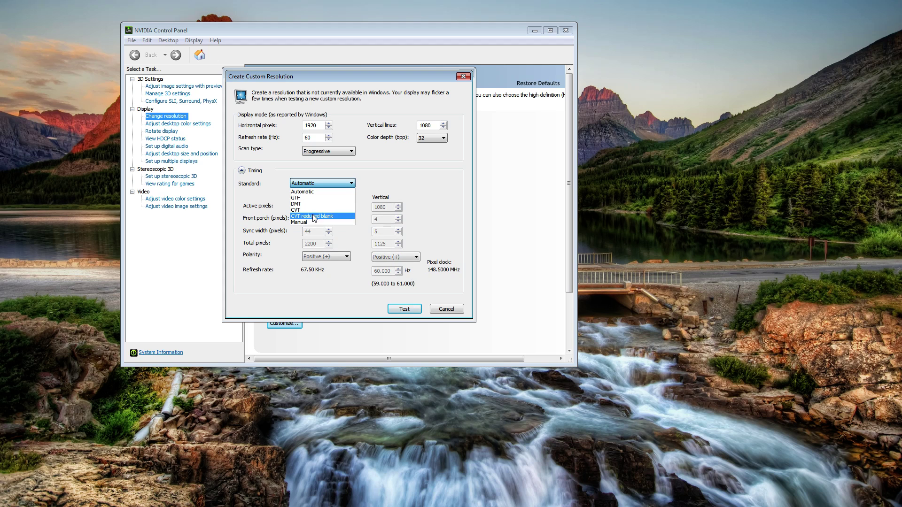
click(252, 171)
click(241, 170)
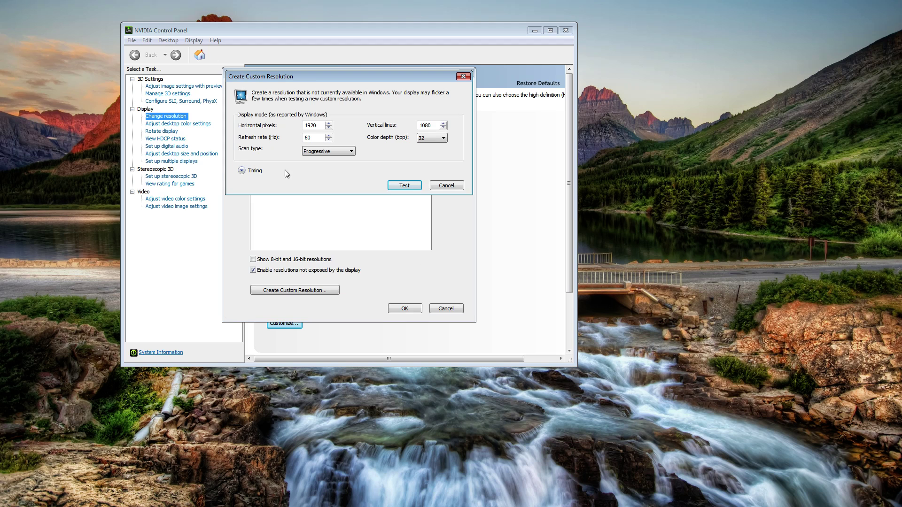
click(254, 172)
click(309, 184)
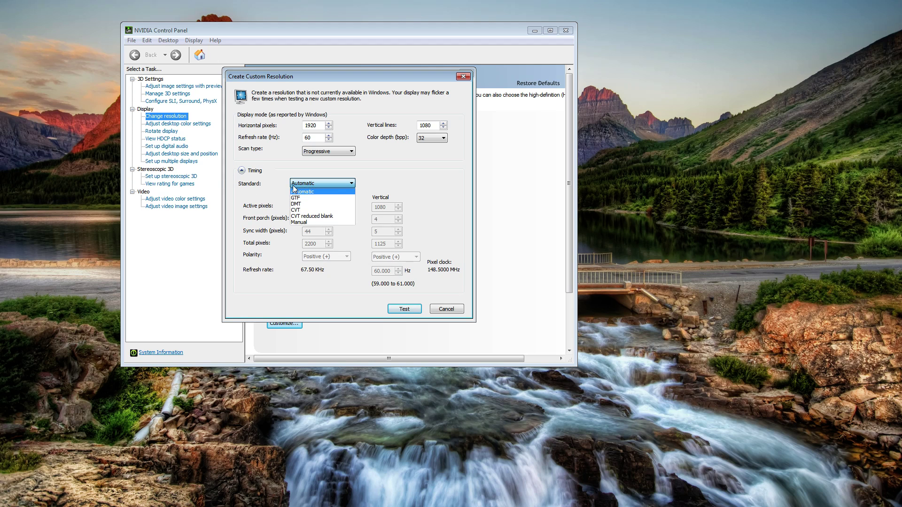
click(314, 224)
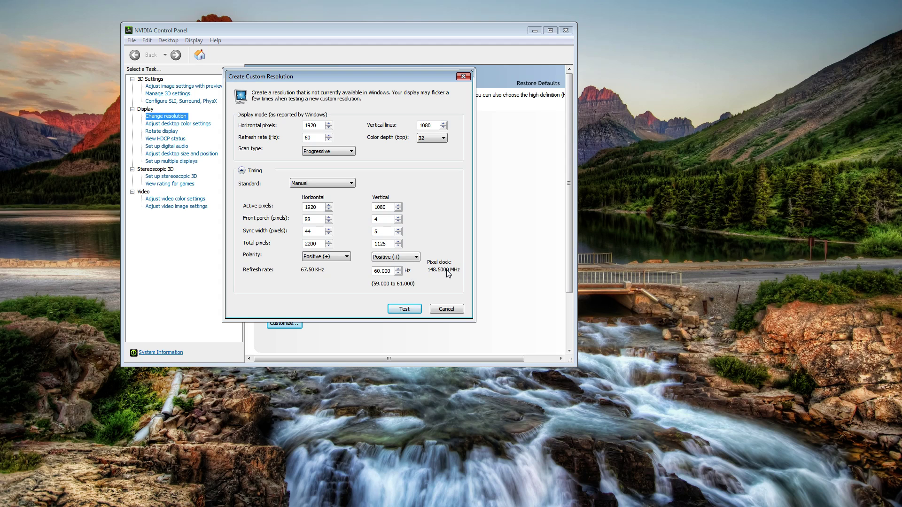
Enter 2560 horizontal pixels and 1440 vertical lines.
double_click(318, 126)
text(2560)
double_click(433, 124)
text(1440)
Test the 2560 x 1440 at 60 Hz resolution and confirm saving it.
click(404, 309)
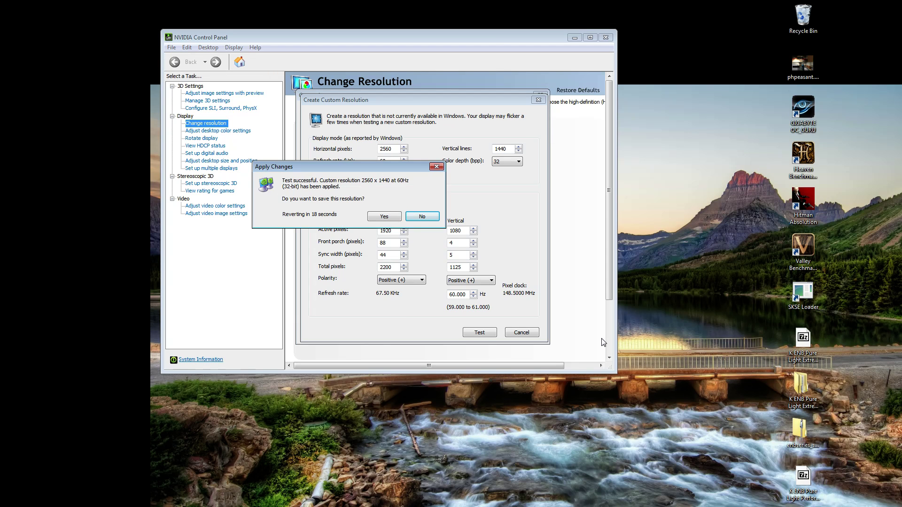
click(383, 219)
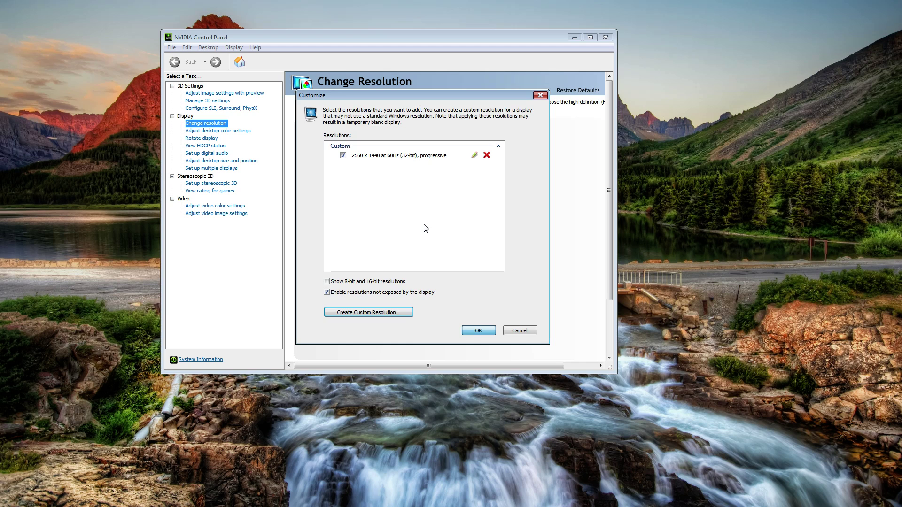
Close Customize, apply 1080p 1920 x 1080 as the display resolution, and keep the change.
key(Return)
click(353, 258)
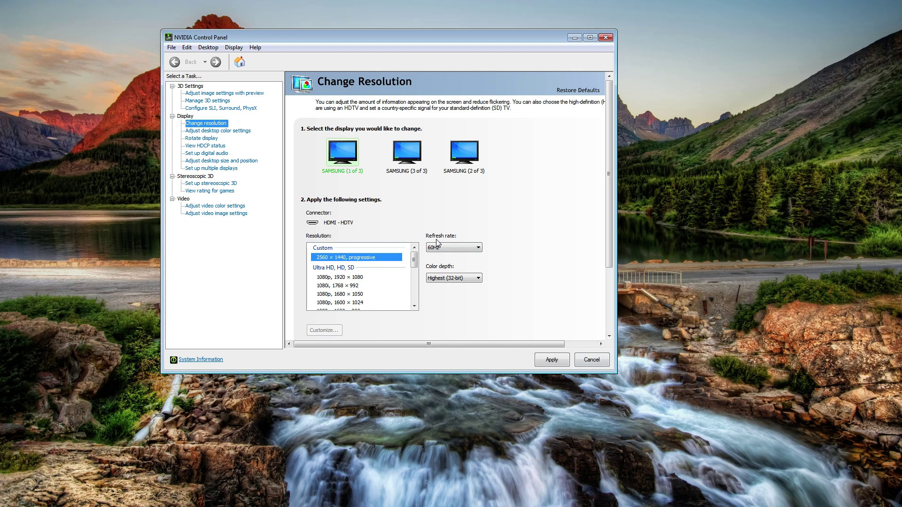
click(339, 277)
click(551, 360)
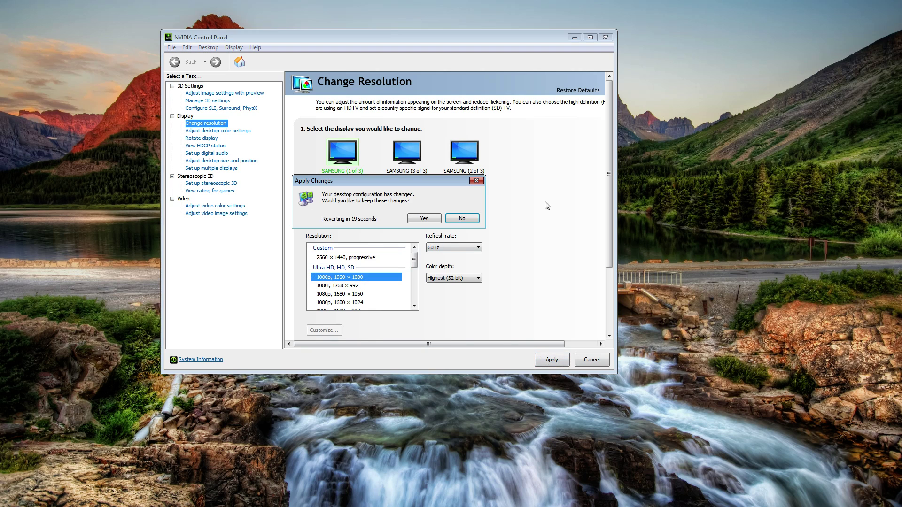
click(424, 219)
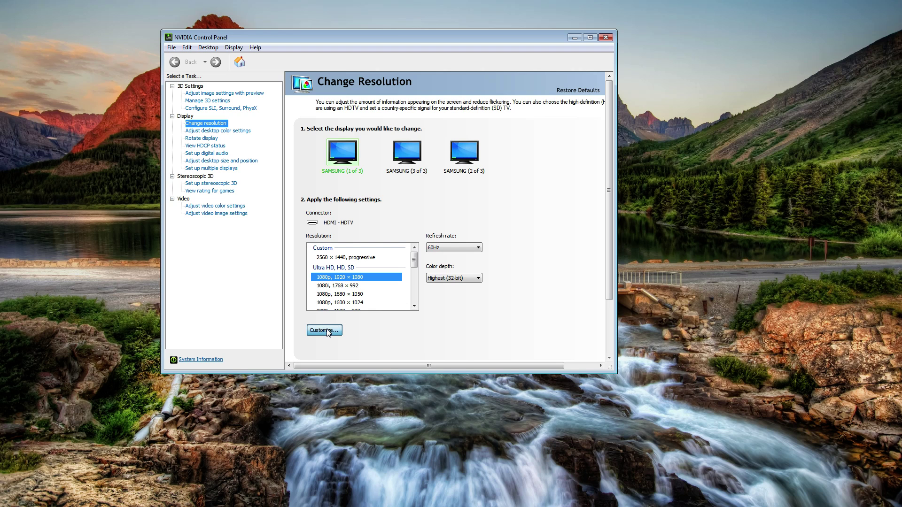
Create another custom resolution from Customize, switching its Timing Standard to Manual.
click(326, 331)
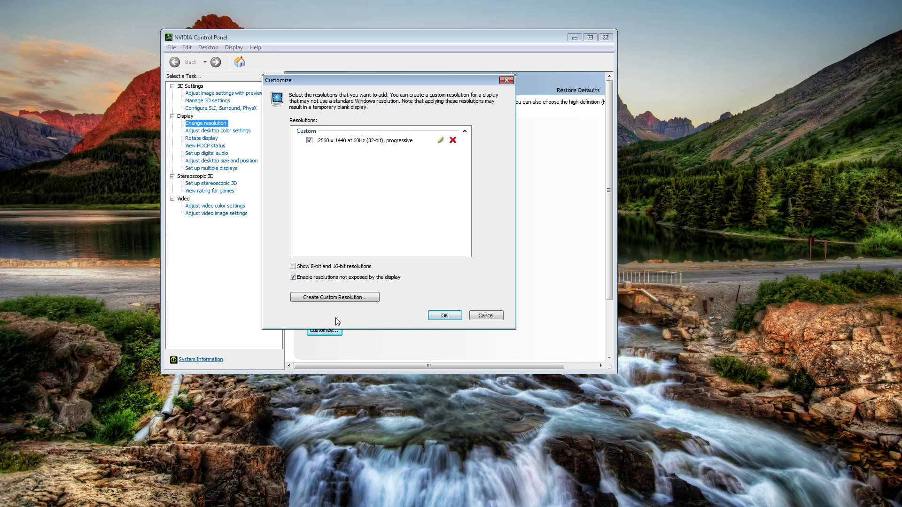
click(350, 297)
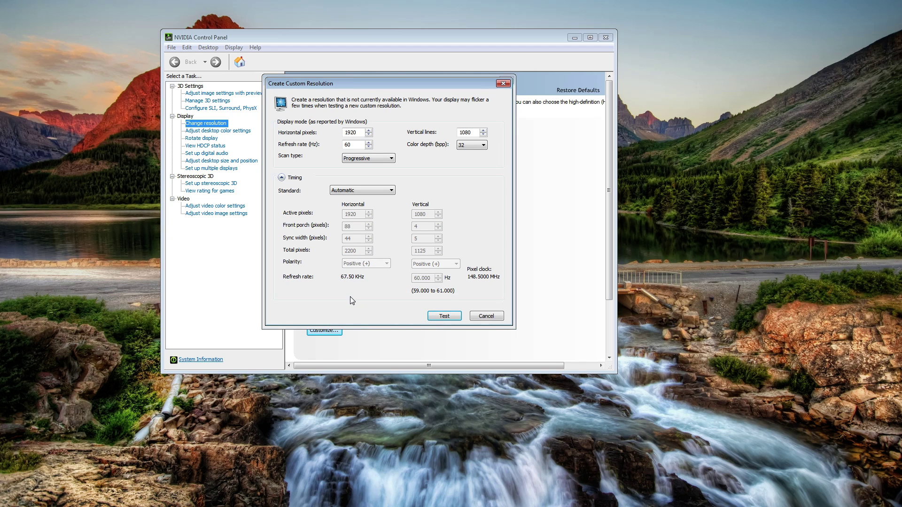
click(385, 191)
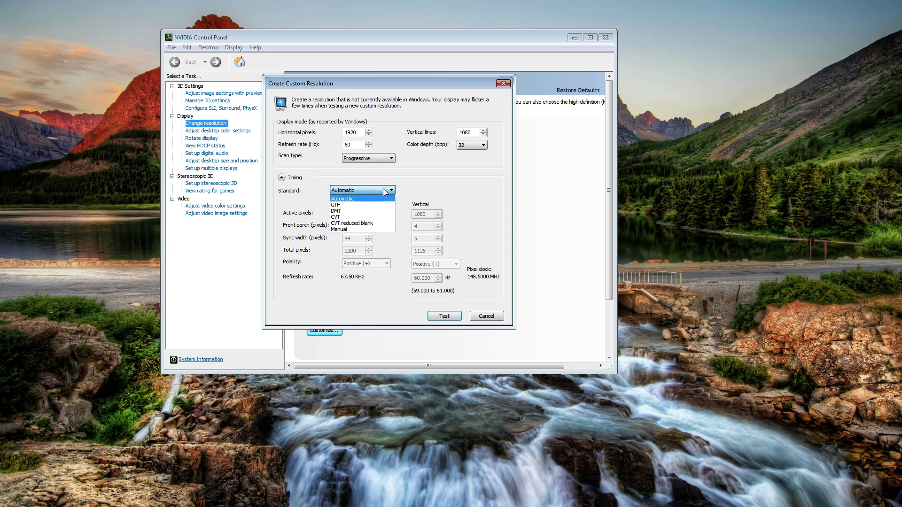
click(367, 227)
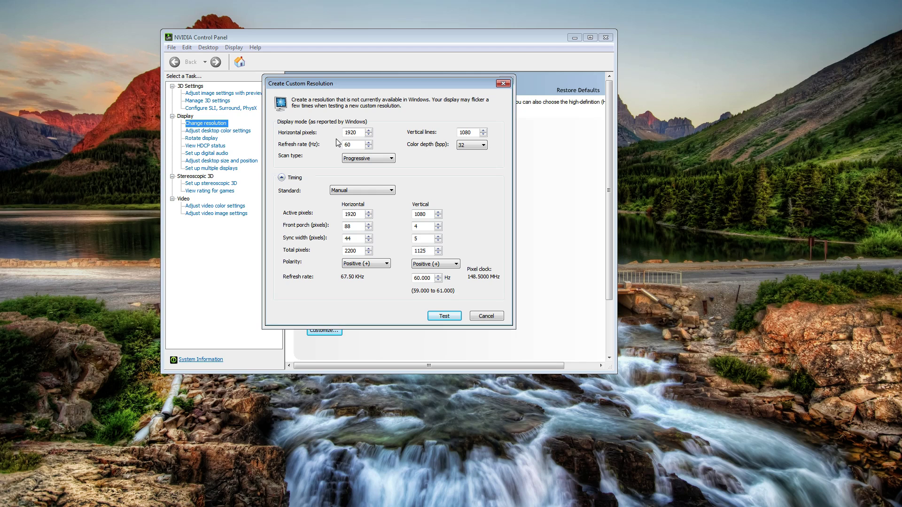
Enter 3840 horizontal pixels and 2160 vertical lines.
double_click(359, 133)
text(3840)
key(Tab)
text(2160)
click(380, 4)
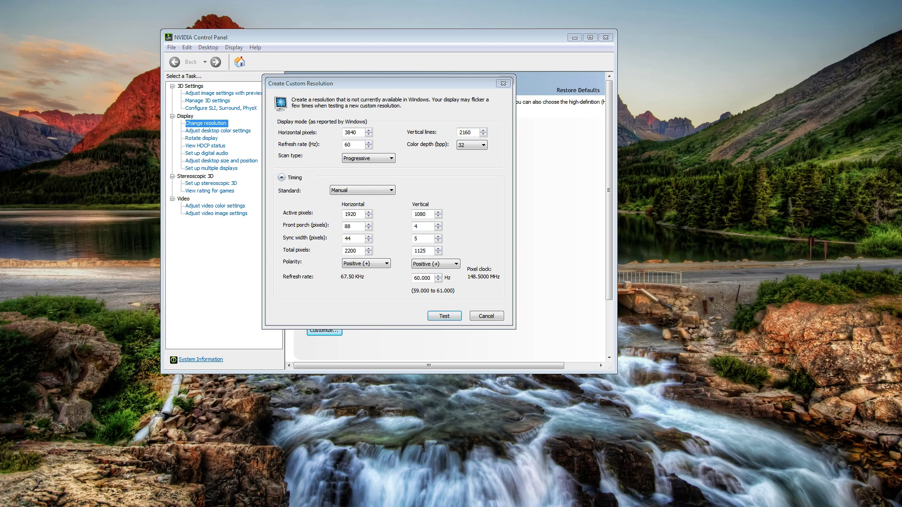
key(alt+F4)
key(Return)
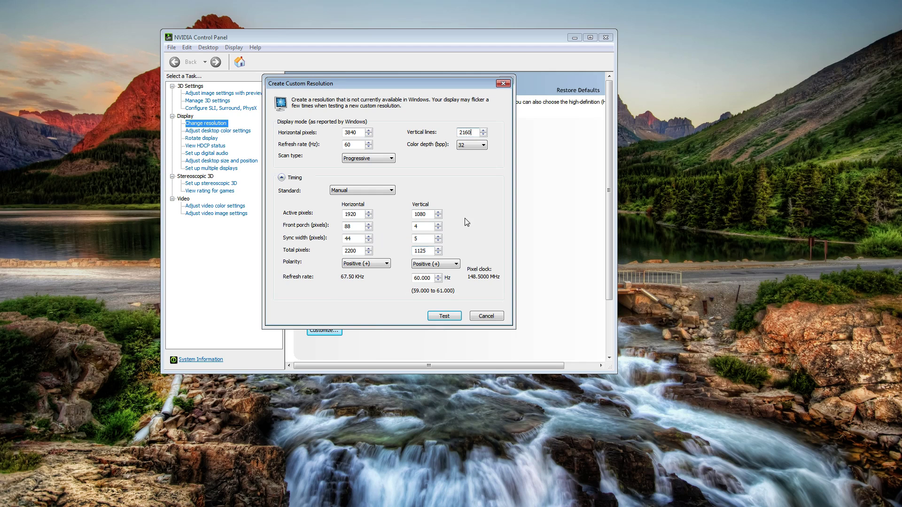
Set Total pixels to 2020 horizontal and 1090 vertical so timing recalculates.
drag(361, 250, 345, 244)
text(2020)
key(Tab)
text(1090)
key(shift+Tab)
key(Tab)
Test the 3840 x 2160 at 60 Hz custom resolution.
click(450, 316)
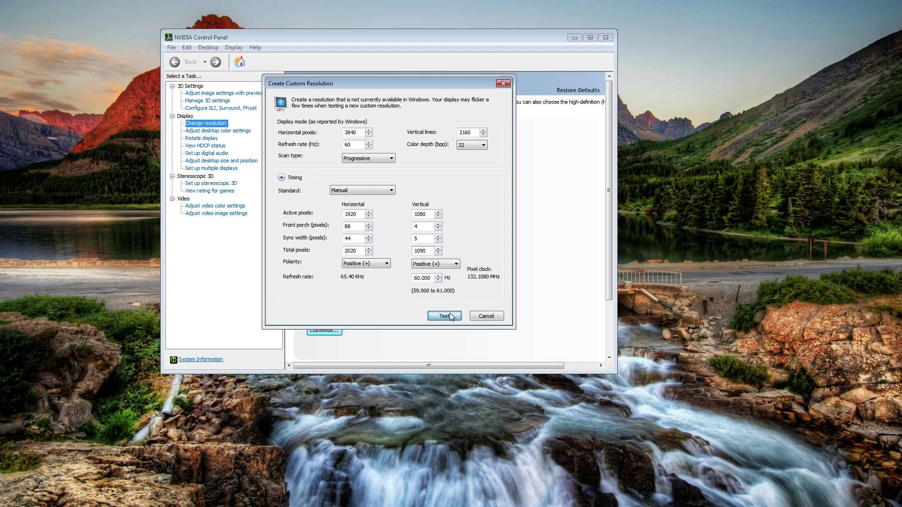